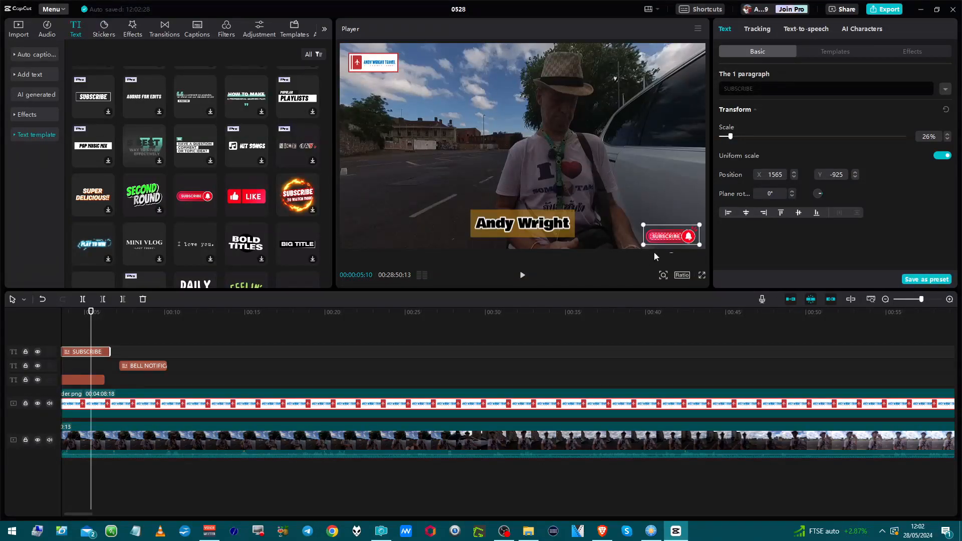
Move the SUBSCRIBE graphic to the upper-right corner of the video frame and top-align it with the logo.
left_click_drag(662, 227, 661, 62)
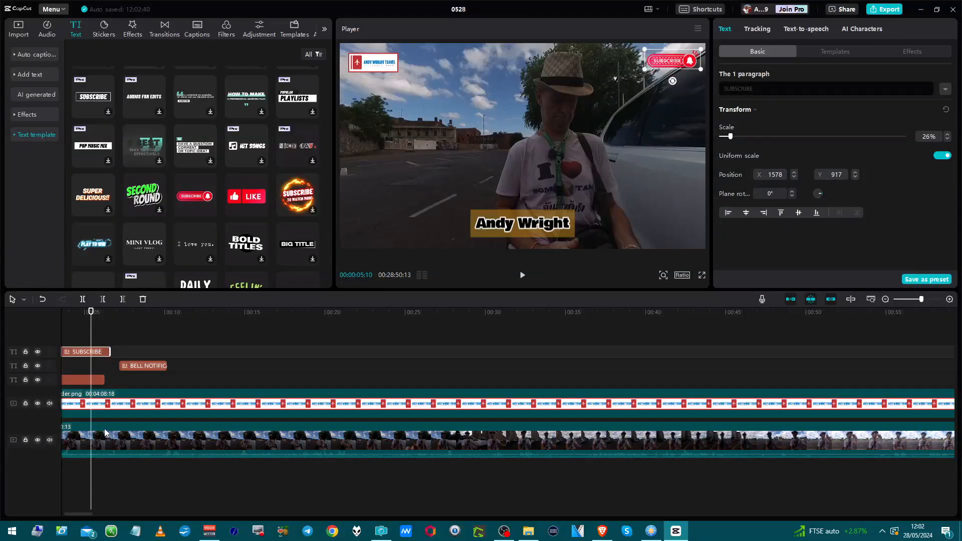
left_click(86, 408)
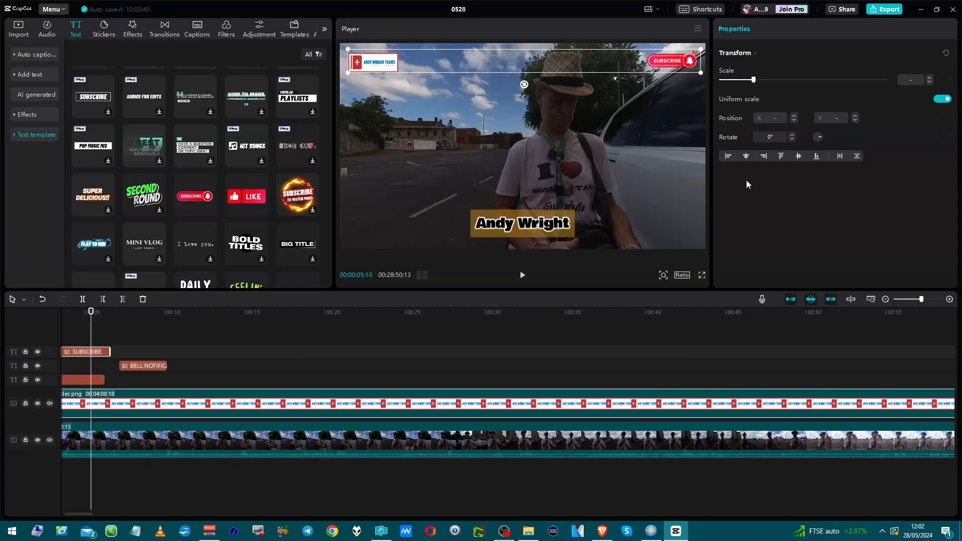
left_click(782, 156)
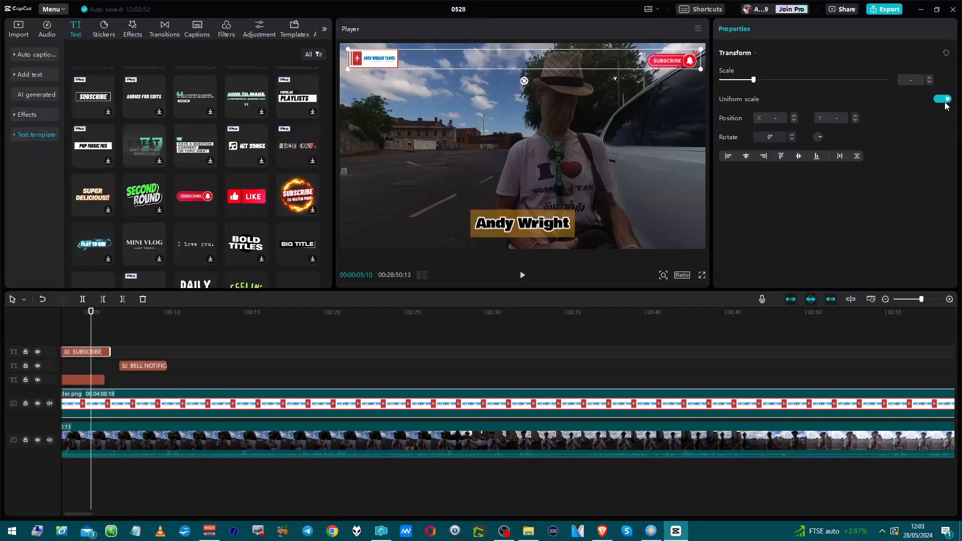
left_click(626, 207)
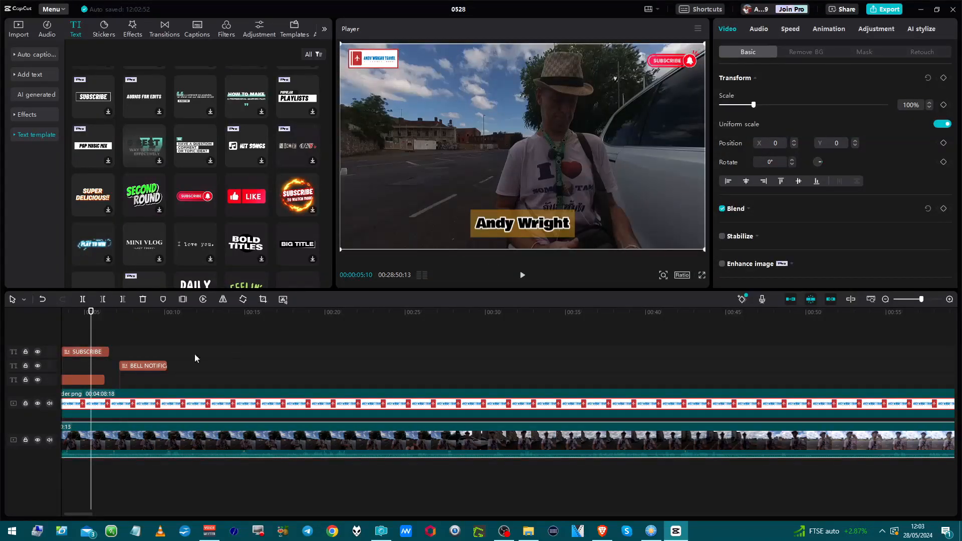
Move the SUBSCRIBE clip to start at about 11 seconds on the timeline and play it back.
left_click_drag(99, 354, 215, 354)
left_click(164, 335)
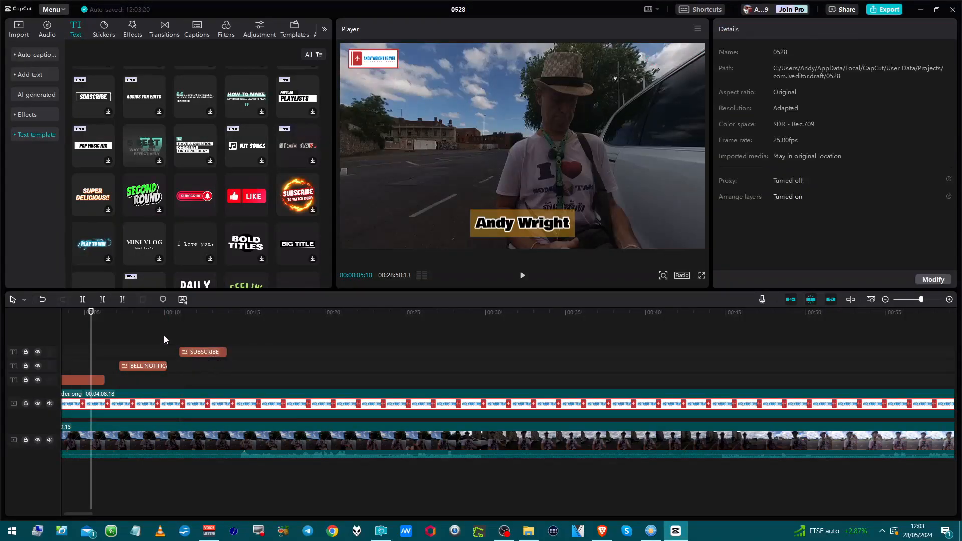
key("space")
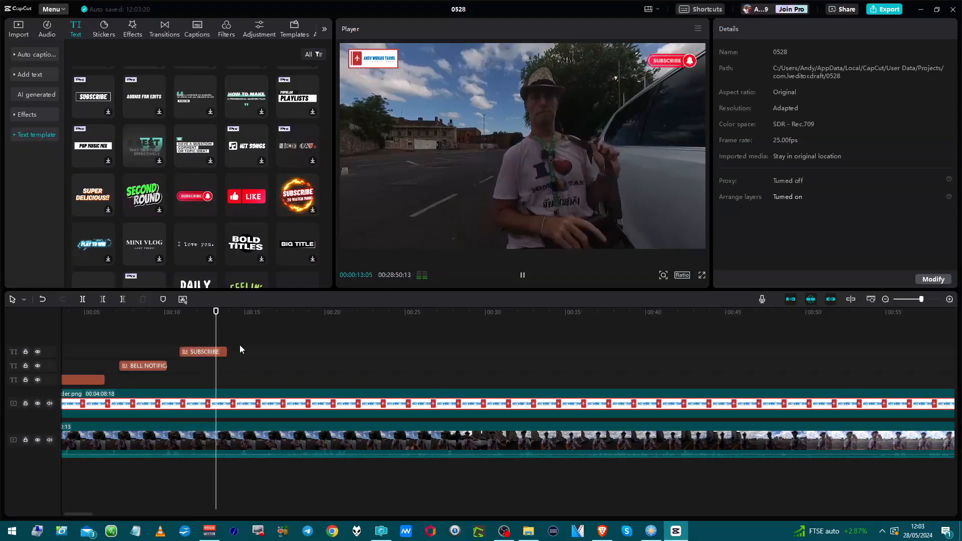
key("space")
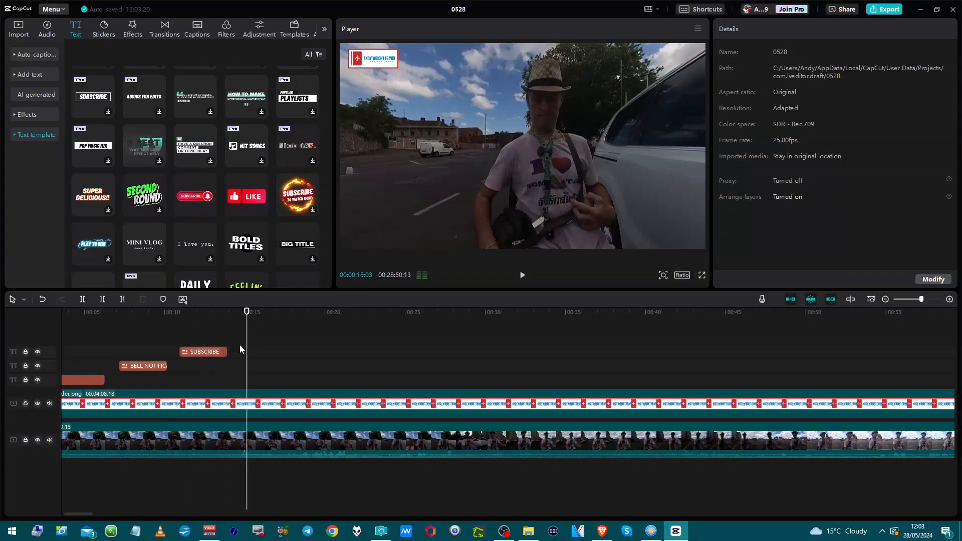
Extend the end of the SUBSCRIBE clip to about 16 seconds and preview it.
left_click_drag(227, 351, 259, 368)
key("space")
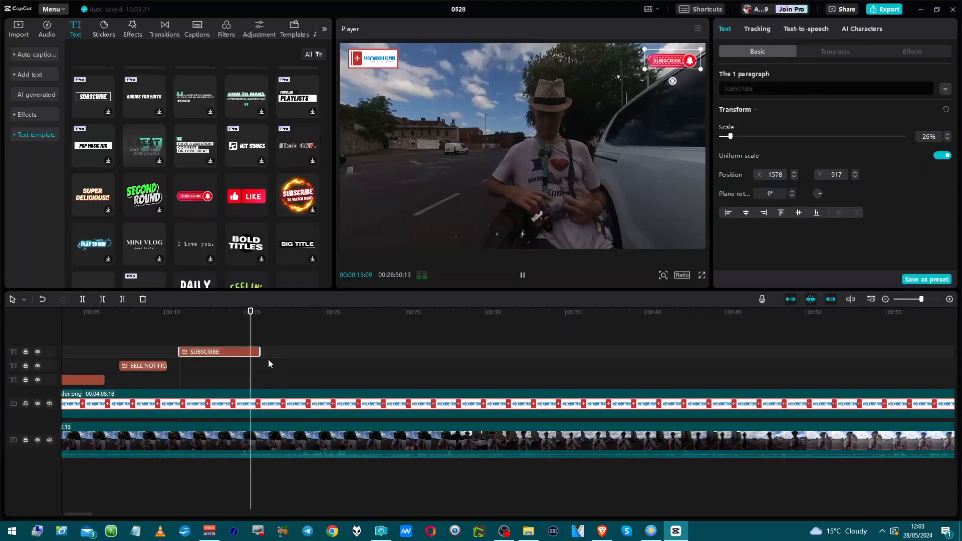
key("space")
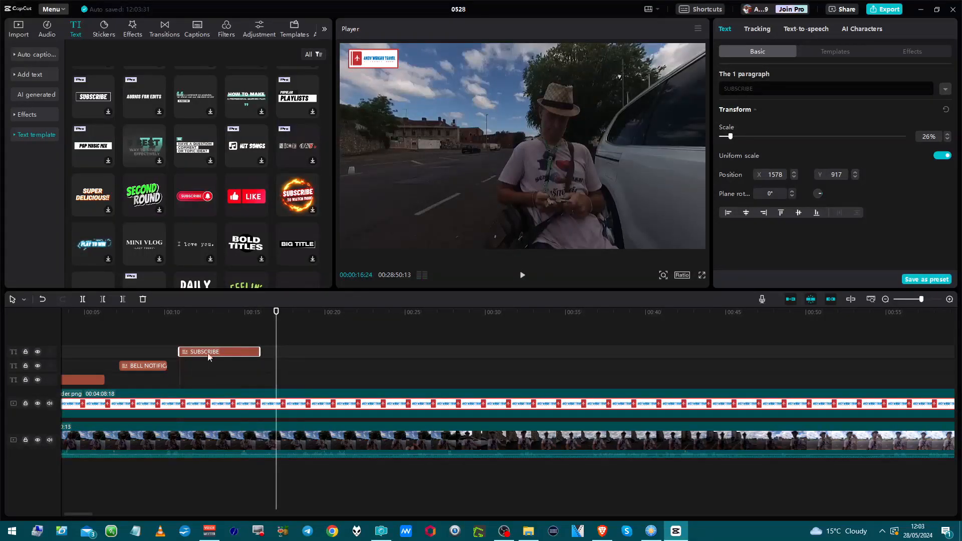
Add the BOLD TITLES text template at about 17 seconds and briefly play it.
left_click(248, 256)
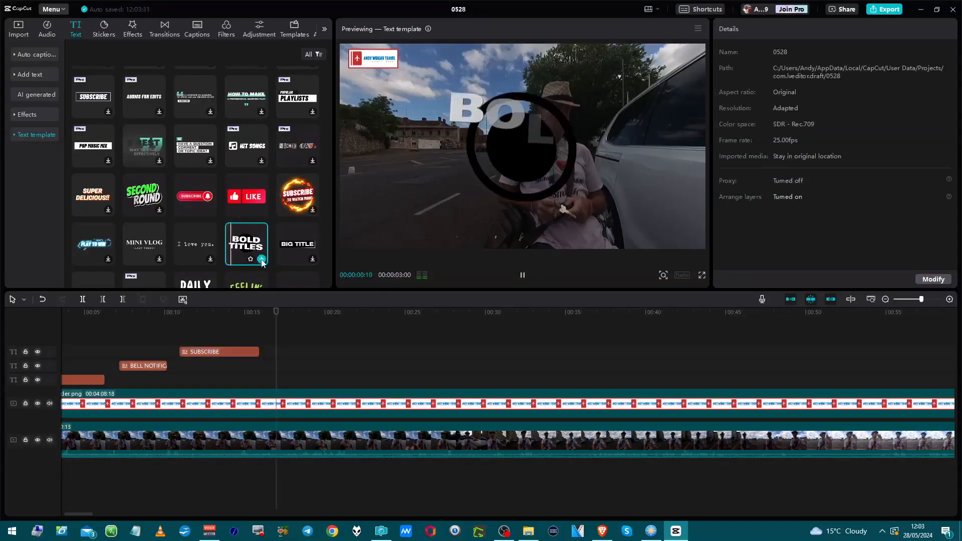
left_click(261, 258)
key("space")
key("space")
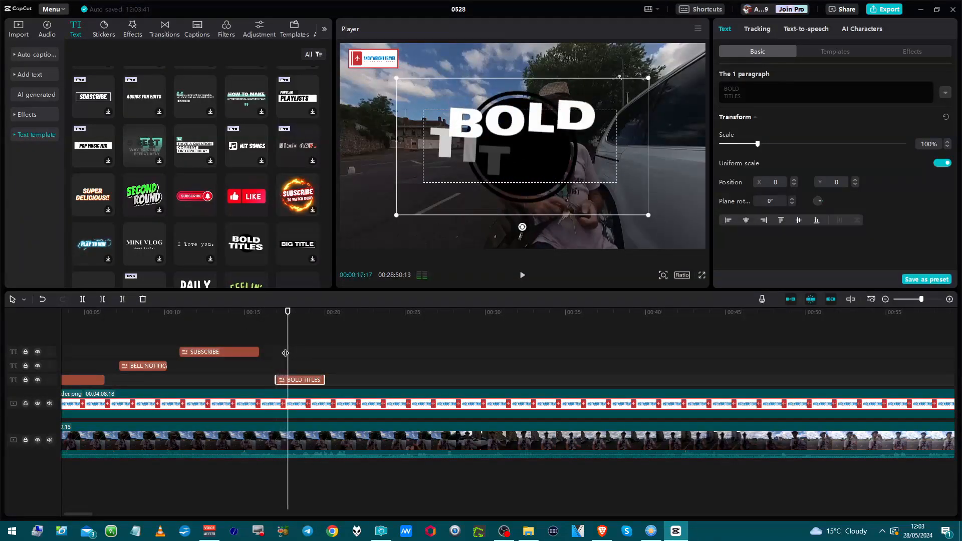
Replace the BOLD TITLES text with SATURDAY on the first line and STROLL on the second.
left_click(746, 100)
double_click(746, 99)
key("ctrl+a")
type("SATU")
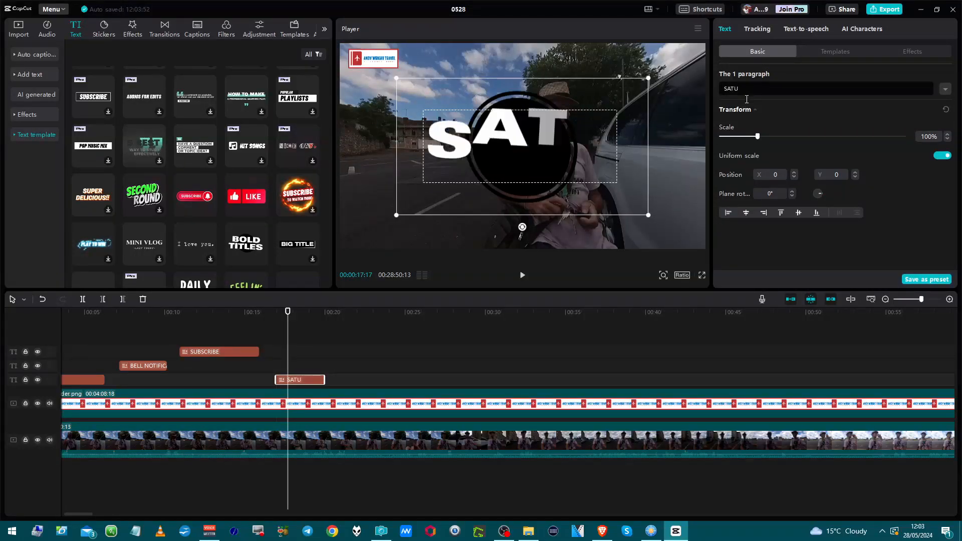
type("RDAYA")
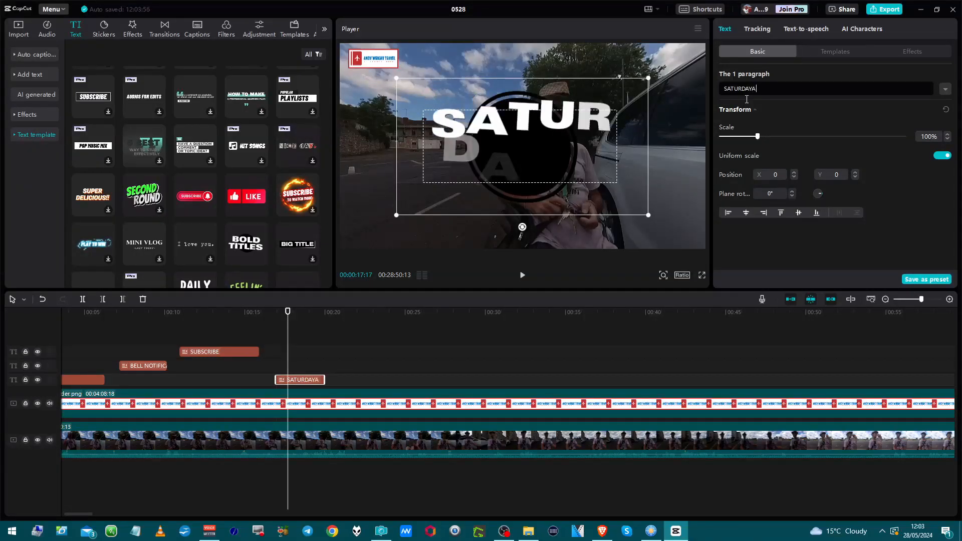
key("Return")
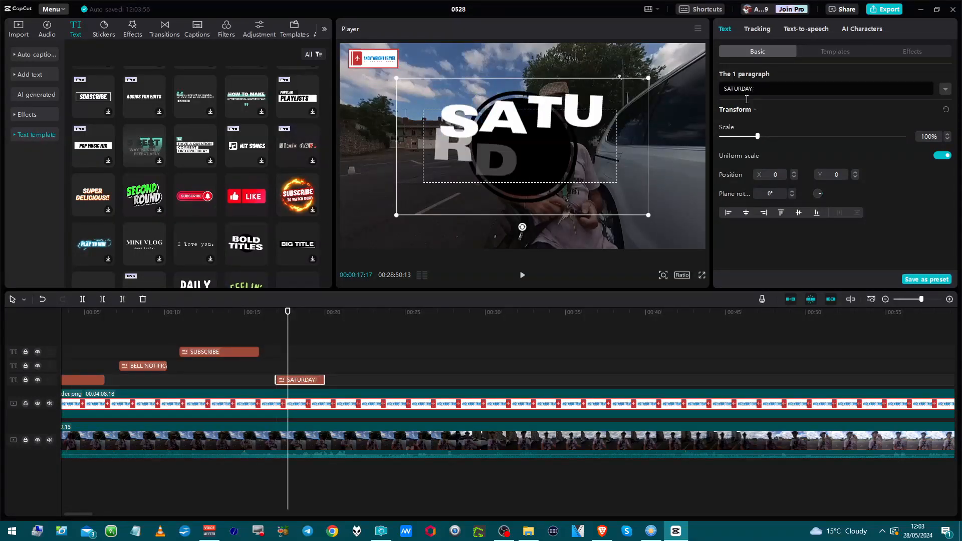
type("STROL")
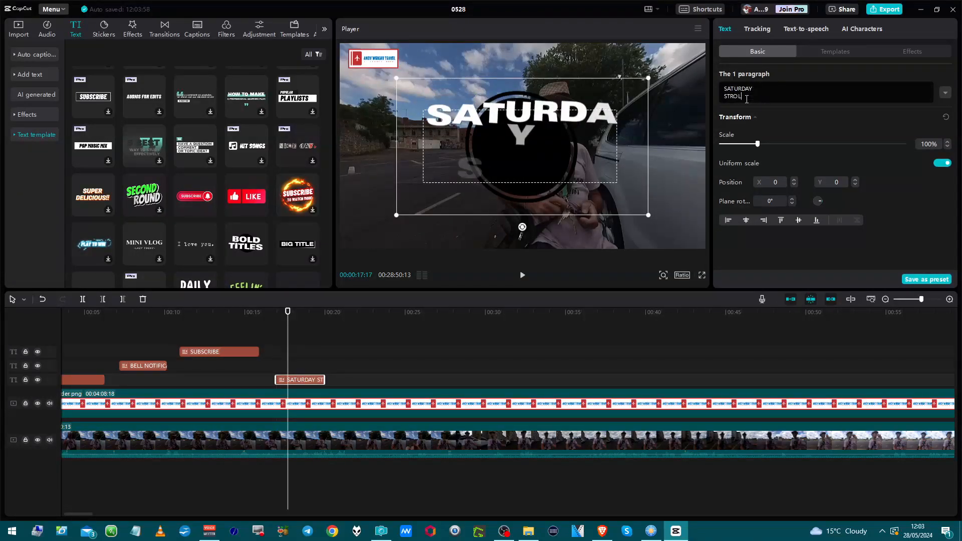
type("L")
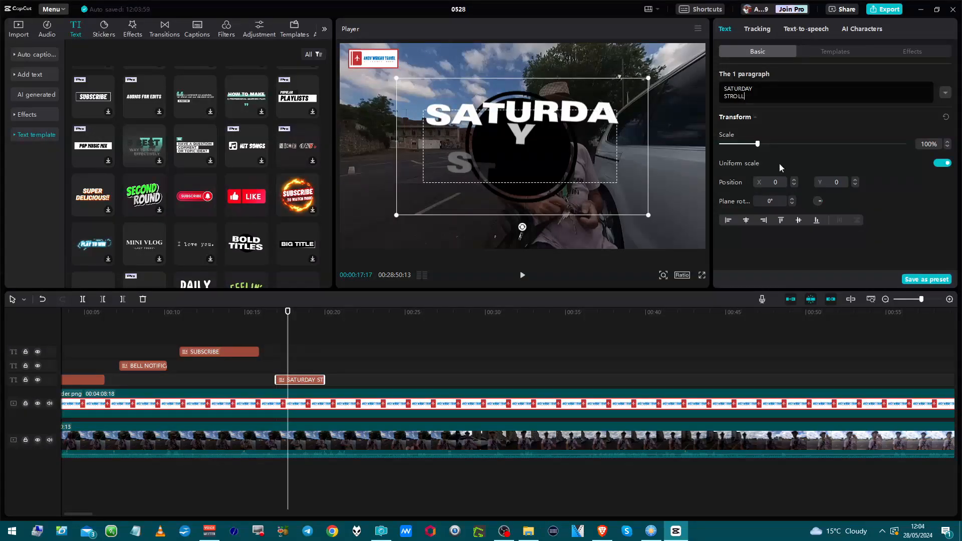
Scale the SATURDAY STROLL title to 75% and play it back.
left_click(917, 146)
left_click(921, 145)
type("75")
key("Return")
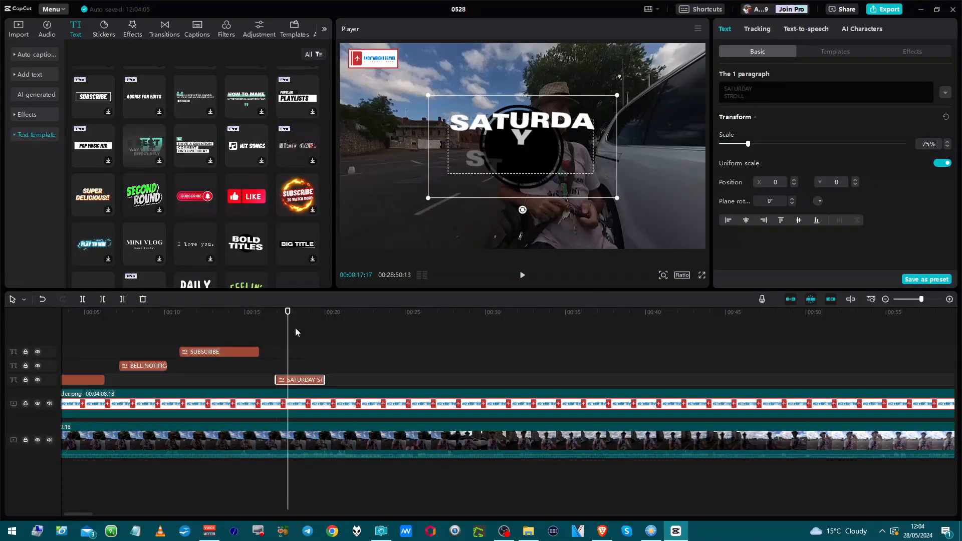
left_click(276, 339)
key("space")
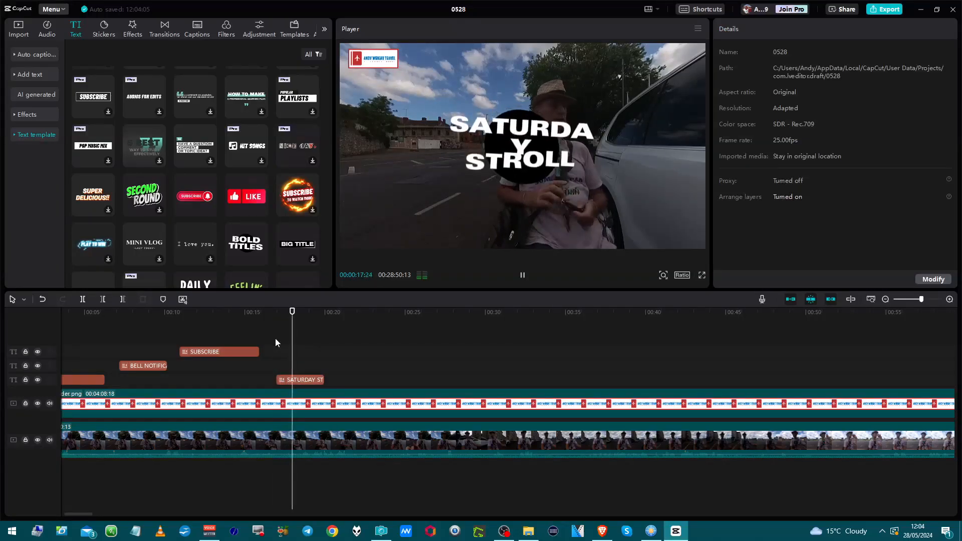
key("space")
Set the SATURDAY STROLL title's line spacing to 2 and style its white text with a black outline.
left_click(308, 380)
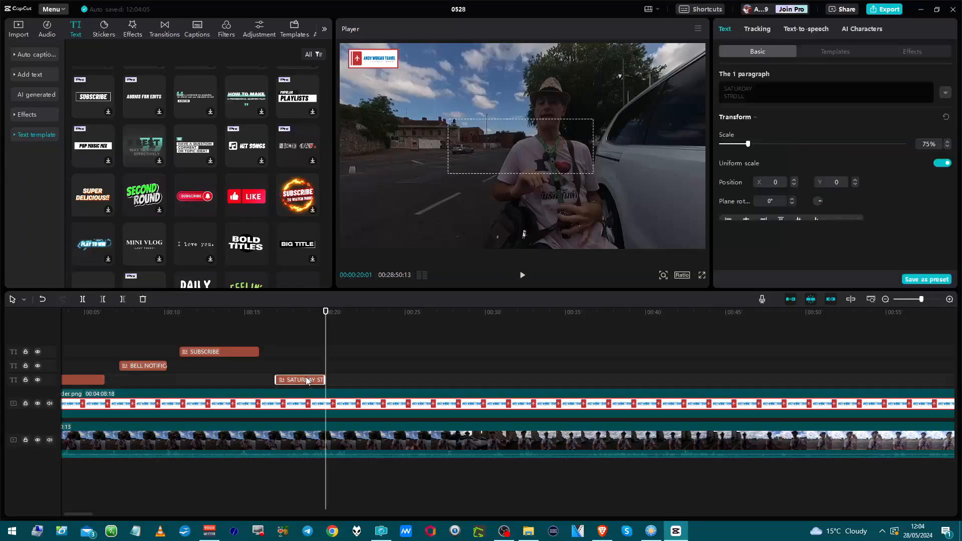
left_click(848, 191)
left_click(849, 191)
left_click(848, 191)
left_click(848, 191)
left_click(848, 191)
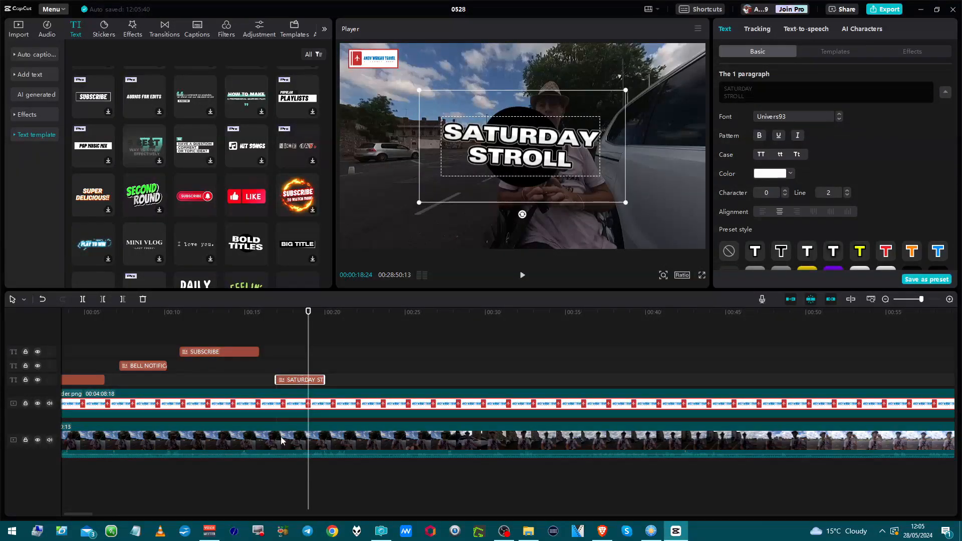
Extend the end of the SATURDAY STROLL clip to about 21.5 seconds, playing the title back before and after.
left_click(271, 359)
key("space")
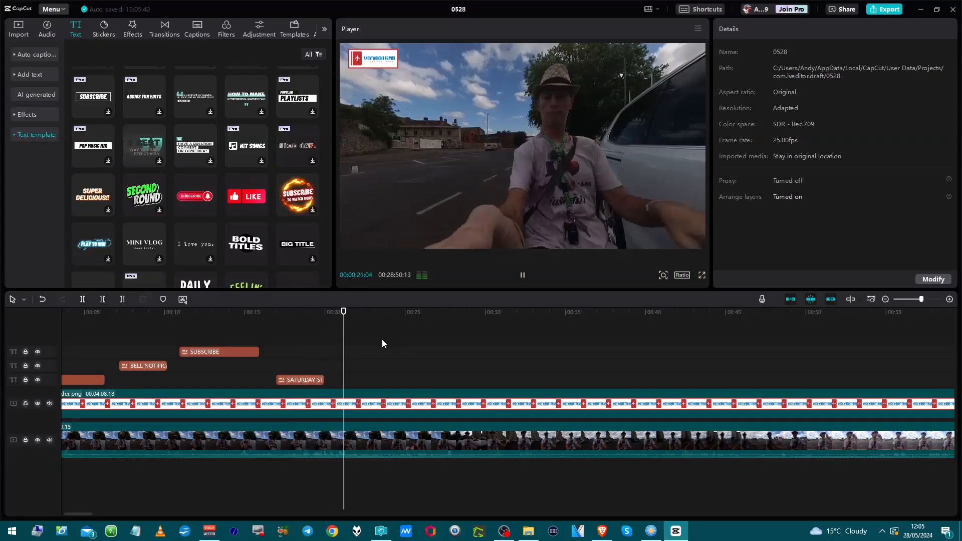
key("space")
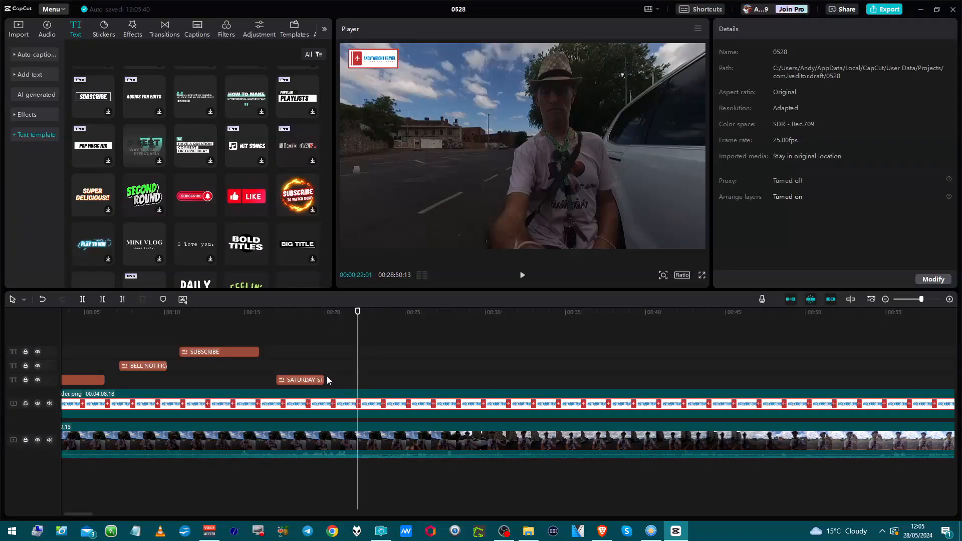
left_click_drag(323, 377, 351, 380)
left_click(275, 351)
key("space")
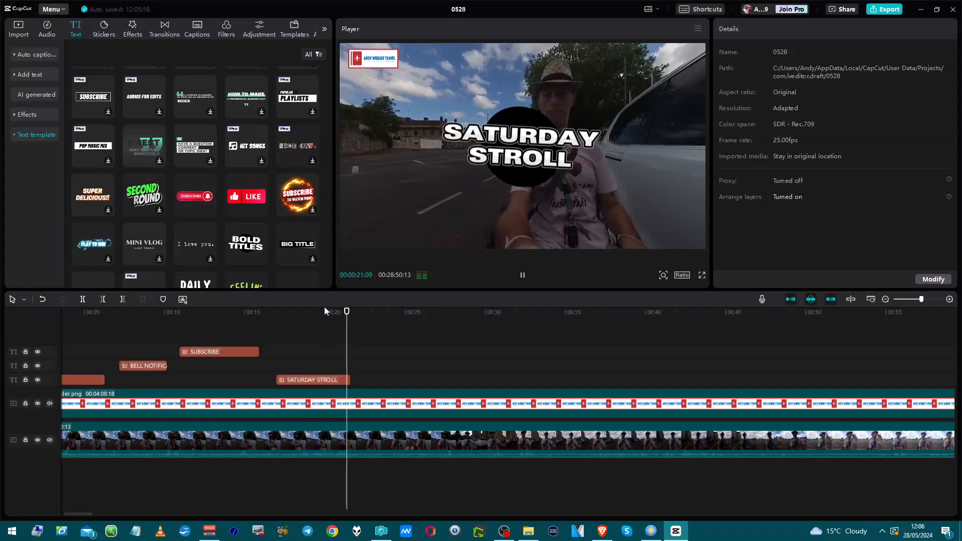
key("space")
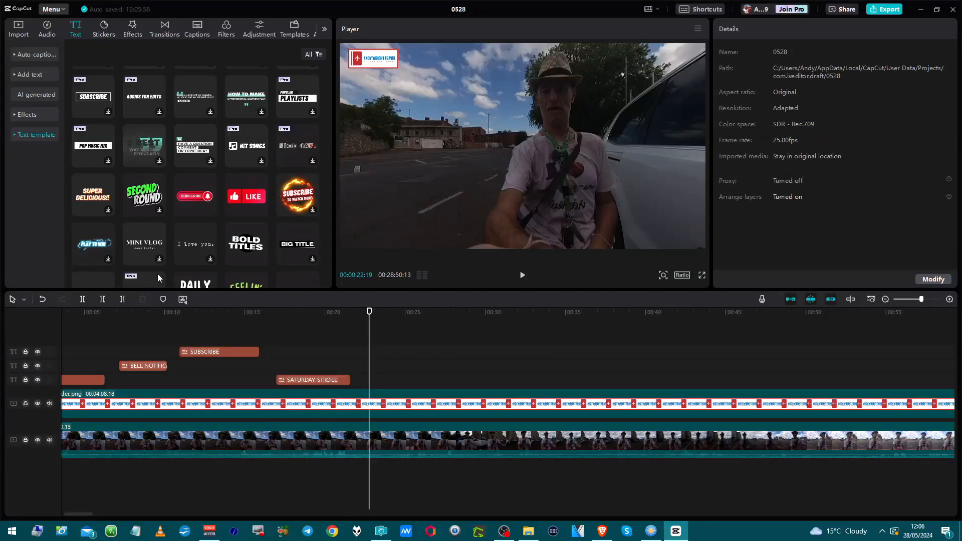
Look through the text templates, AI-generated text, text presets, stickers, video effects, transitions and auto caption options.
scroll(155, 272, "down", 10)
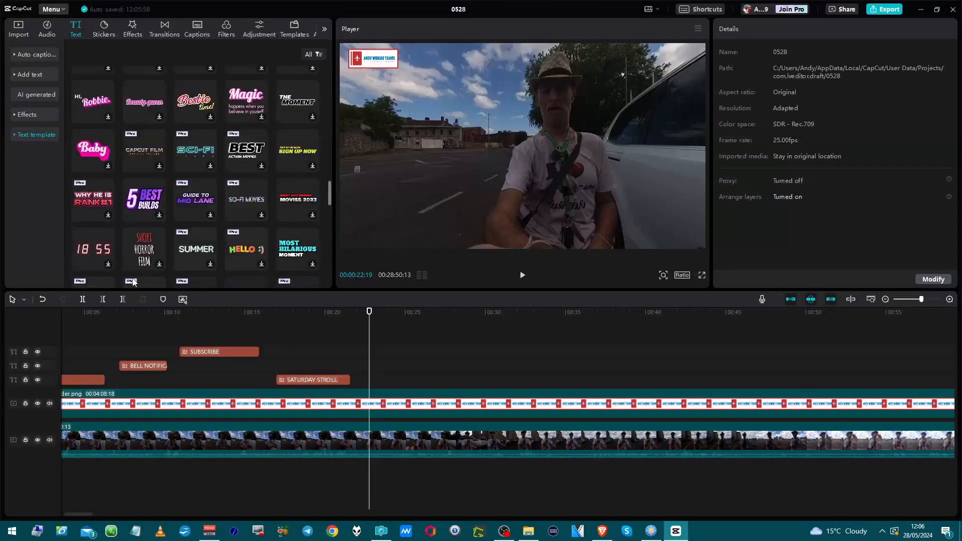
scroll(134, 283, "down", 5)
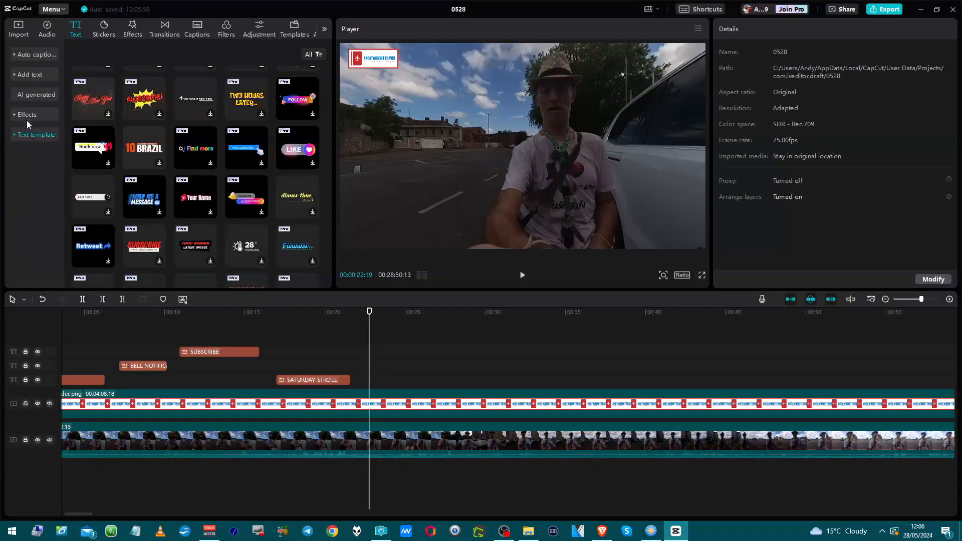
left_click(31, 95)
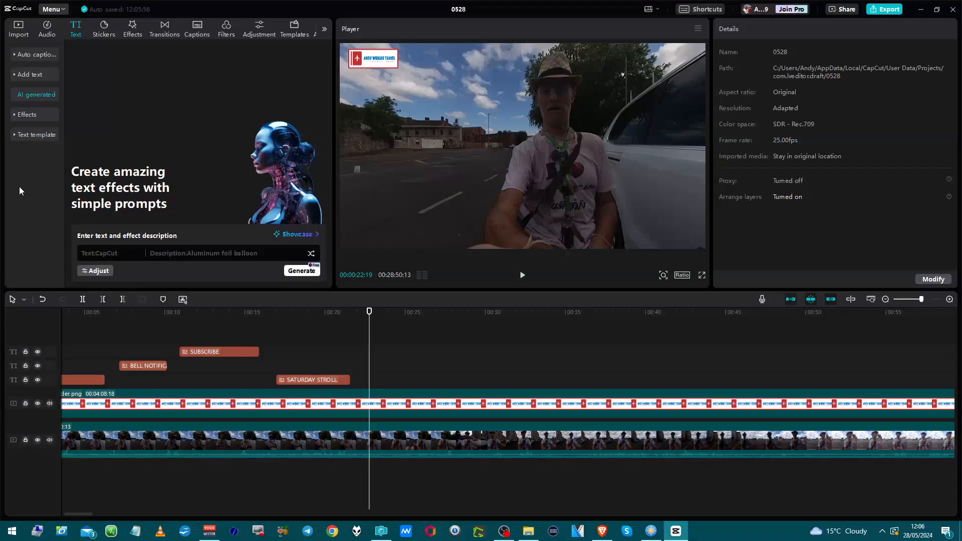
left_click(23, 75)
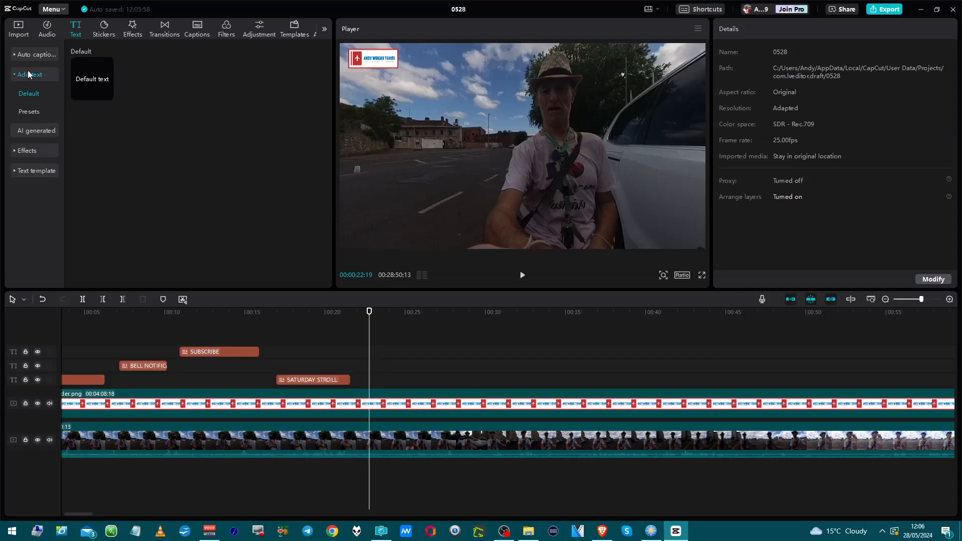
left_click(33, 113)
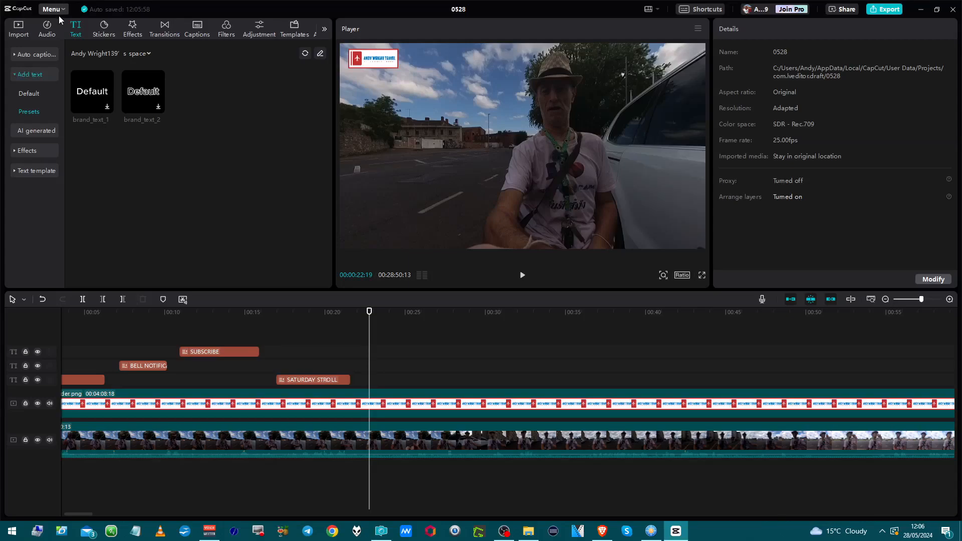
left_click(103, 31)
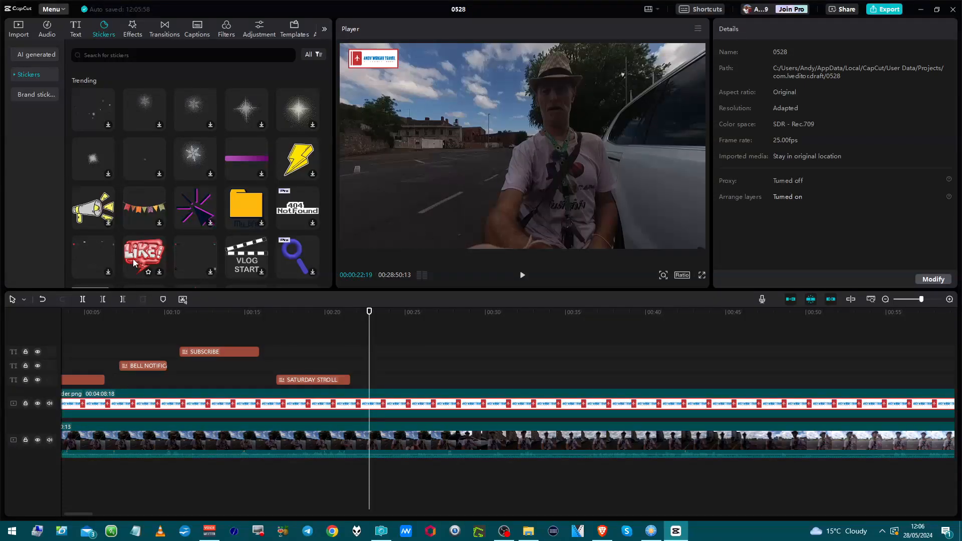
left_click(132, 30)
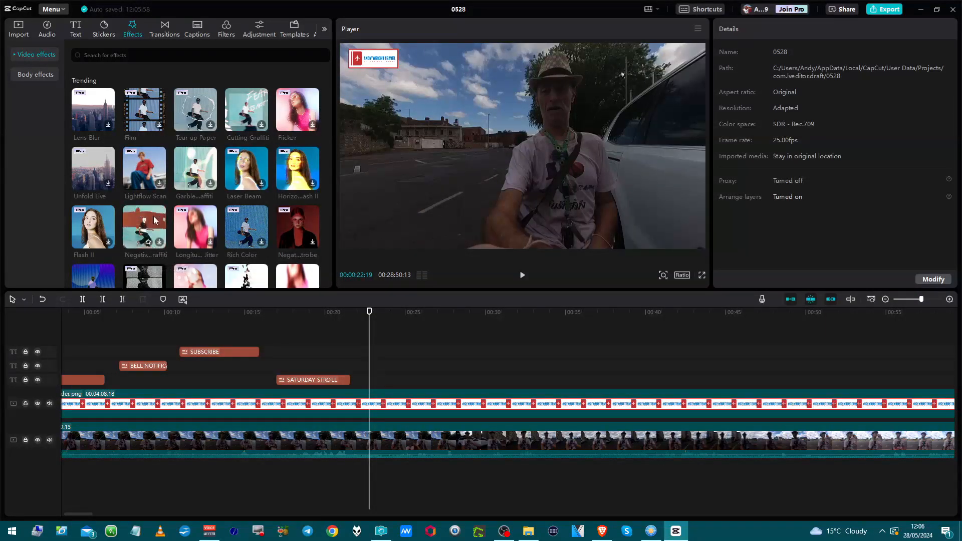
scroll(161, 227, "down", 1)
scroll(161, 226, "down", 2)
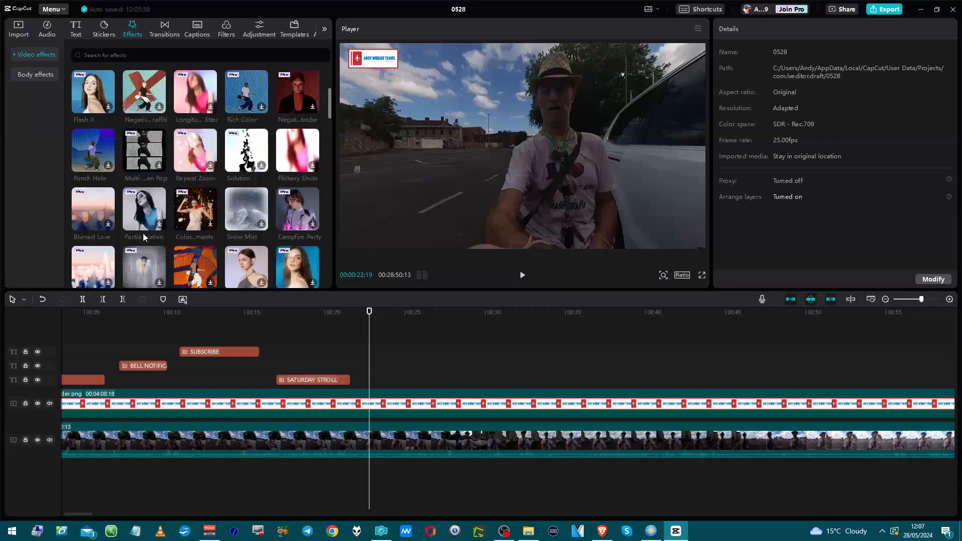
left_click(160, 34)
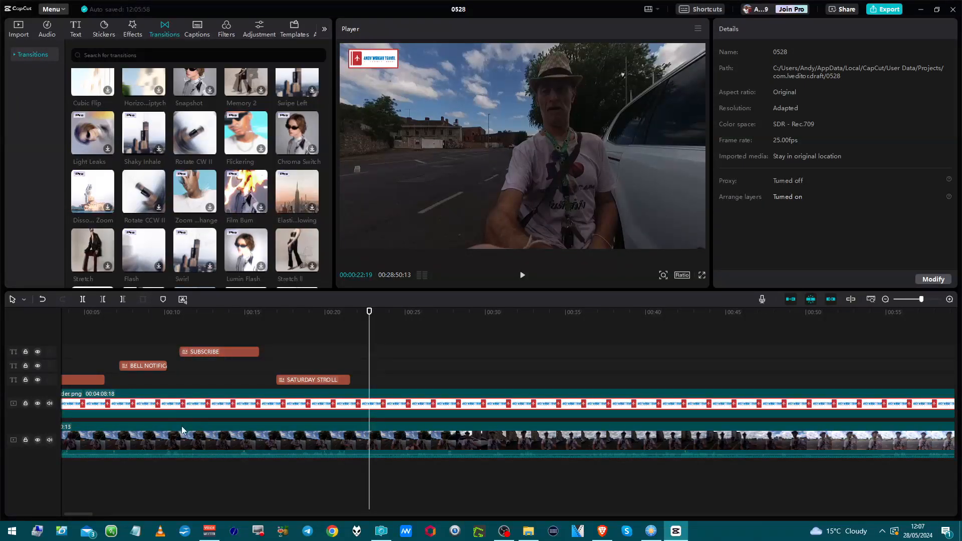
left_click(370, 447)
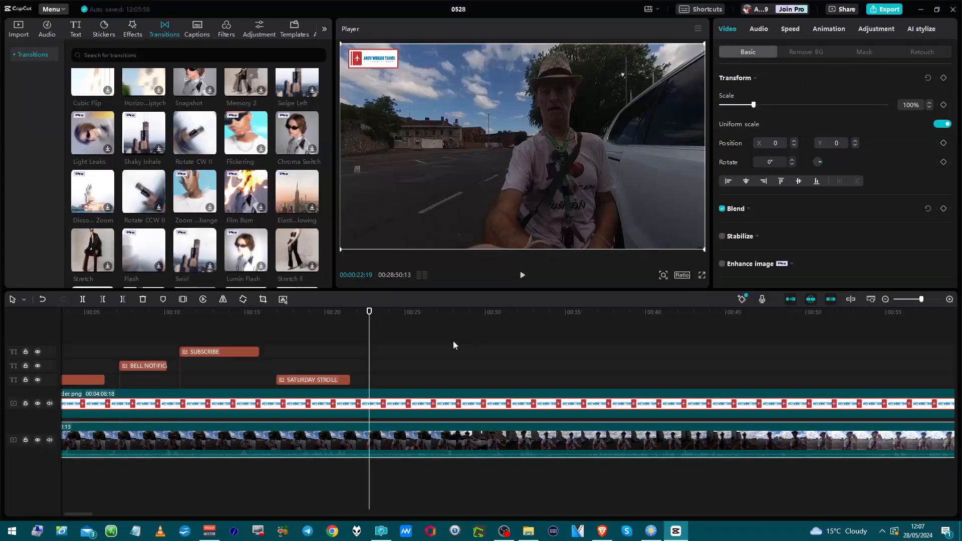
left_click(204, 36)
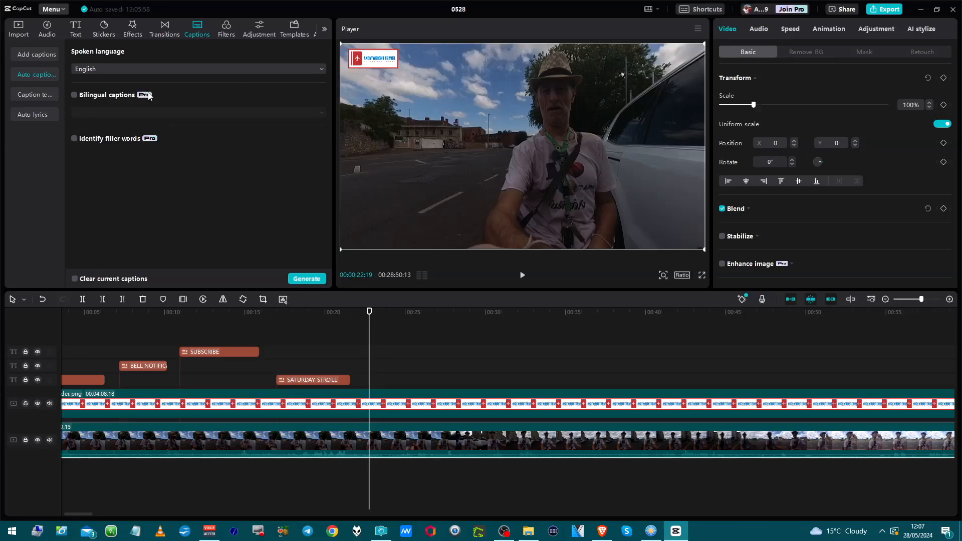
Preview the Reindeer, Summer Vibe and neighbouring featured filters on the video and browse the filter categories through Food.
left_click(225, 35)
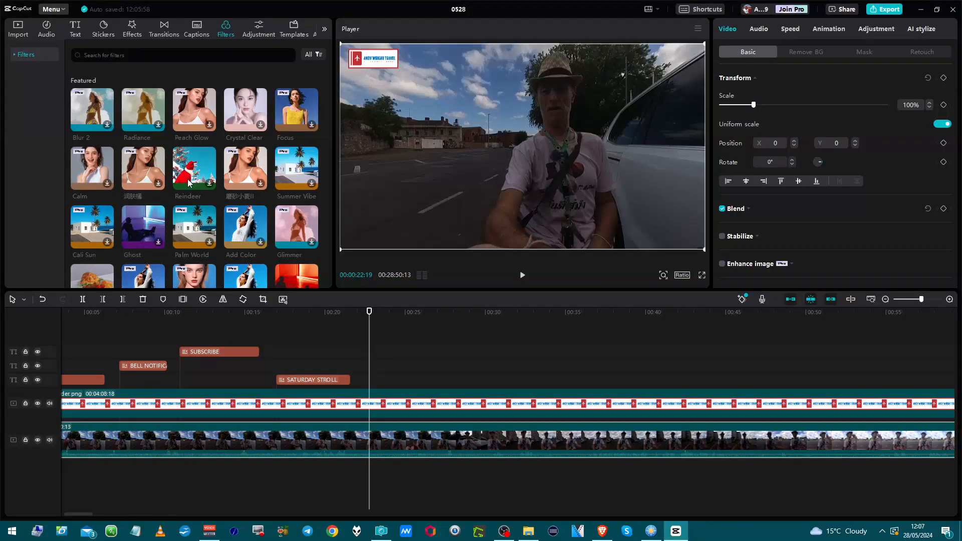
left_click(188, 183)
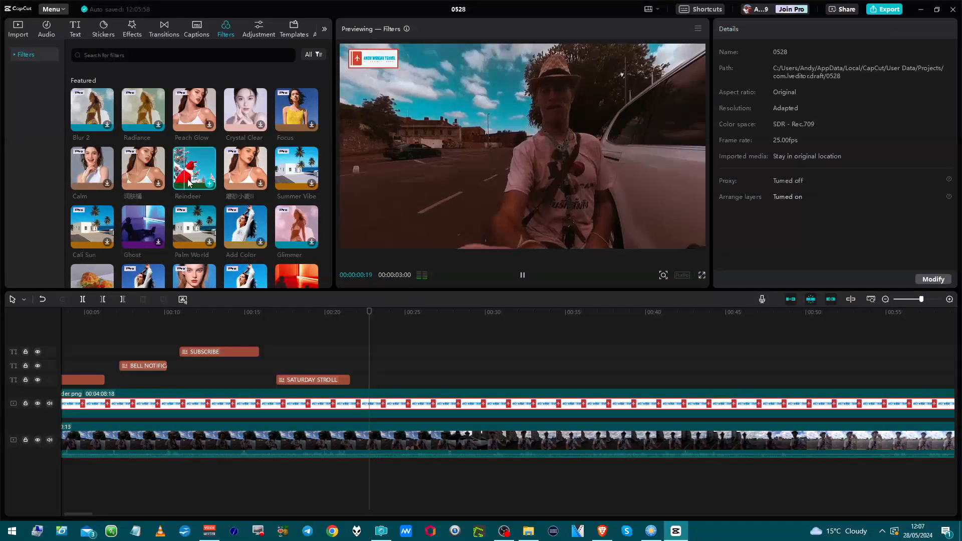
left_click(247, 169)
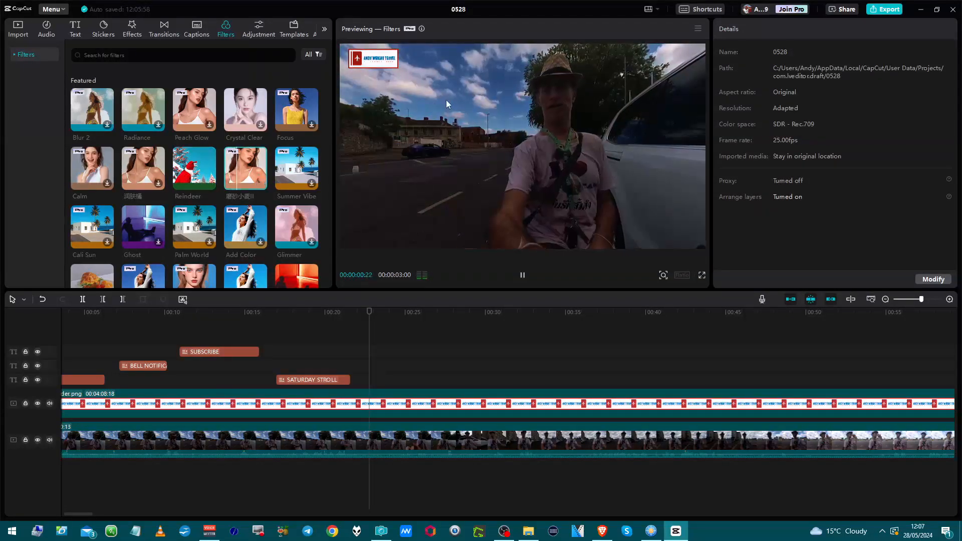
left_click(303, 176)
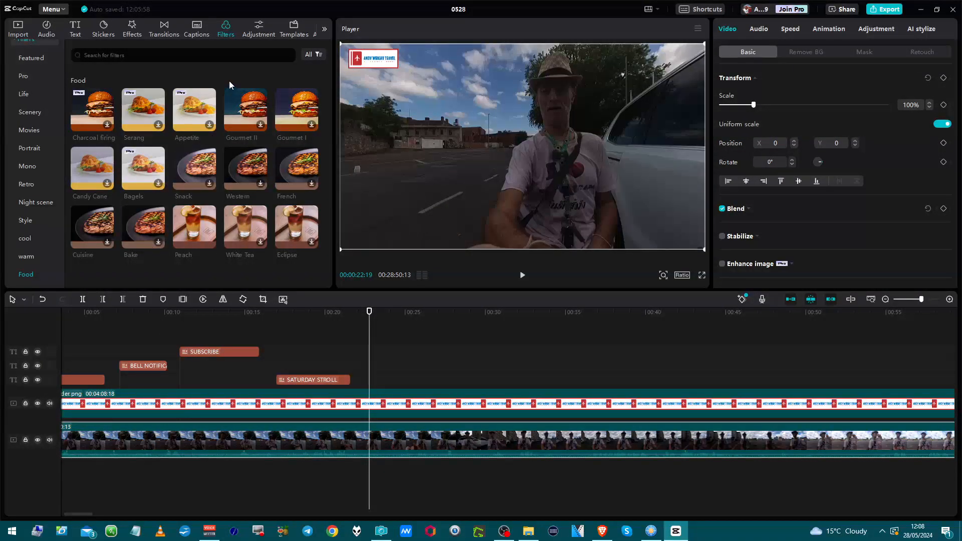
Look through the adjustment options, the For You templates and the AI character appearances.
left_click(265, 27)
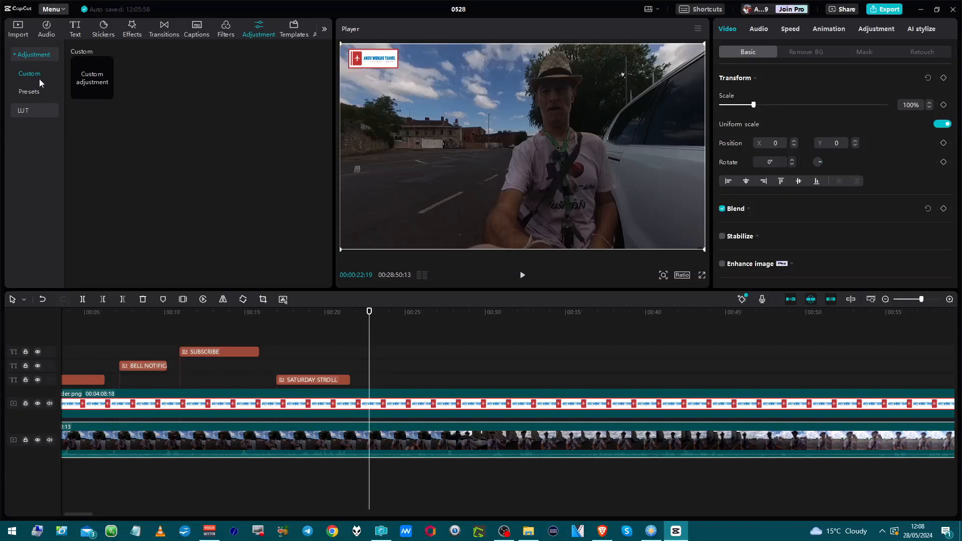
left_click(16, 55)
left_click(15, 56)
left_click(289, 33)
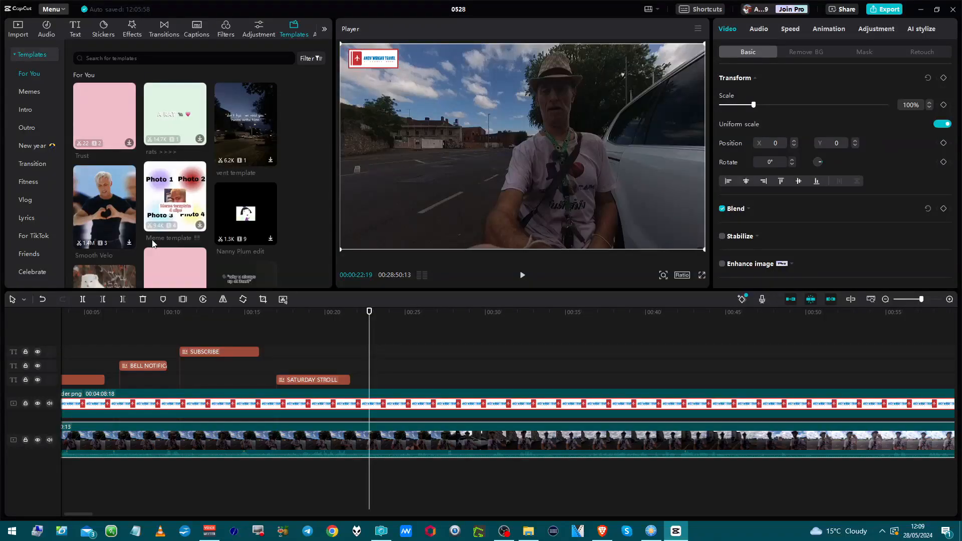
scroll(153, 243, "down", 5)
left_click(324, 29)
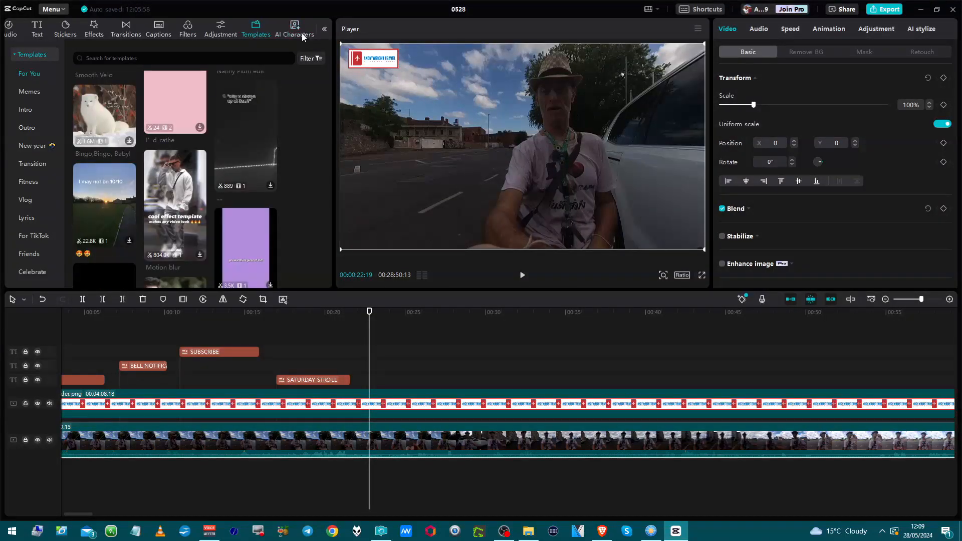
left_click(302, 33)
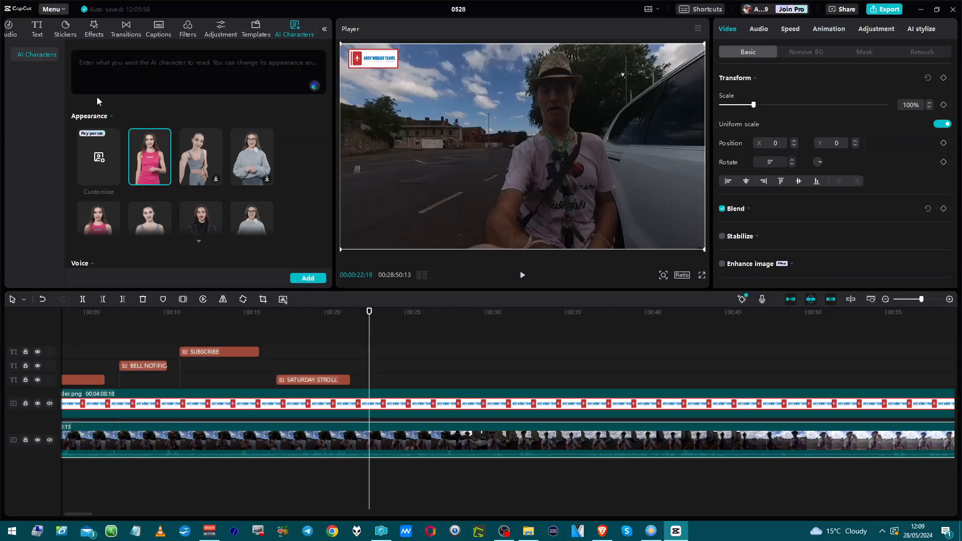
Look through the audio library's music, TikTok sounds, brand music and audio extraction sections.
left_click(12, 33)
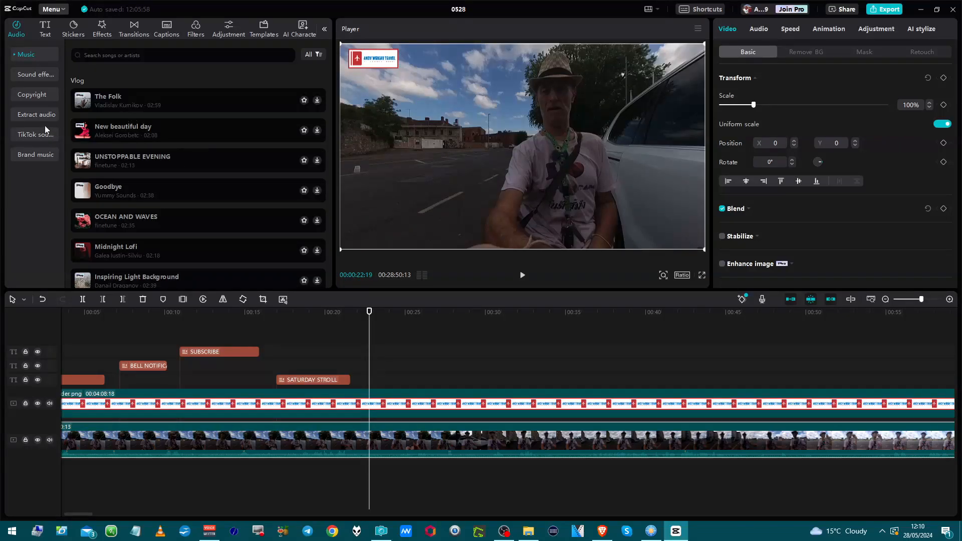
left_click(35, 136)
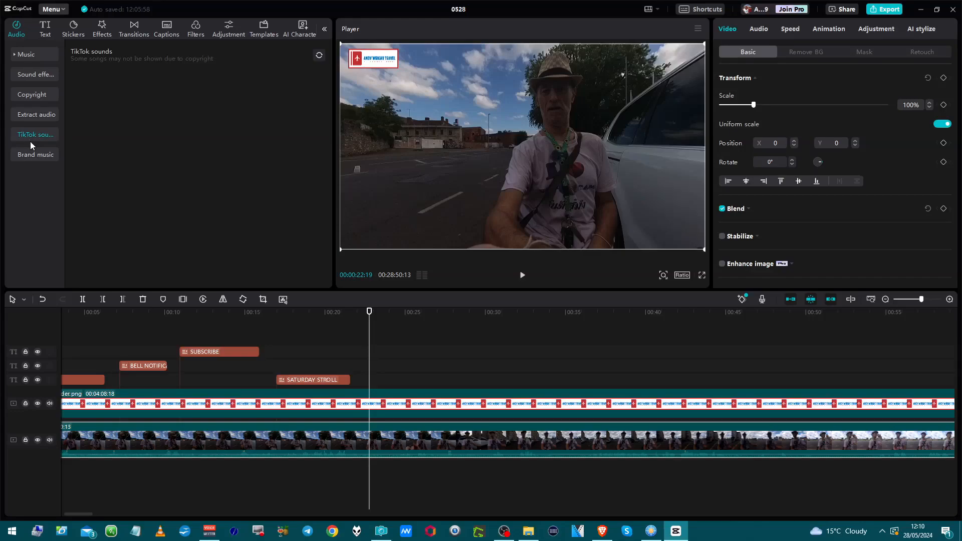
left_click(28, 153)
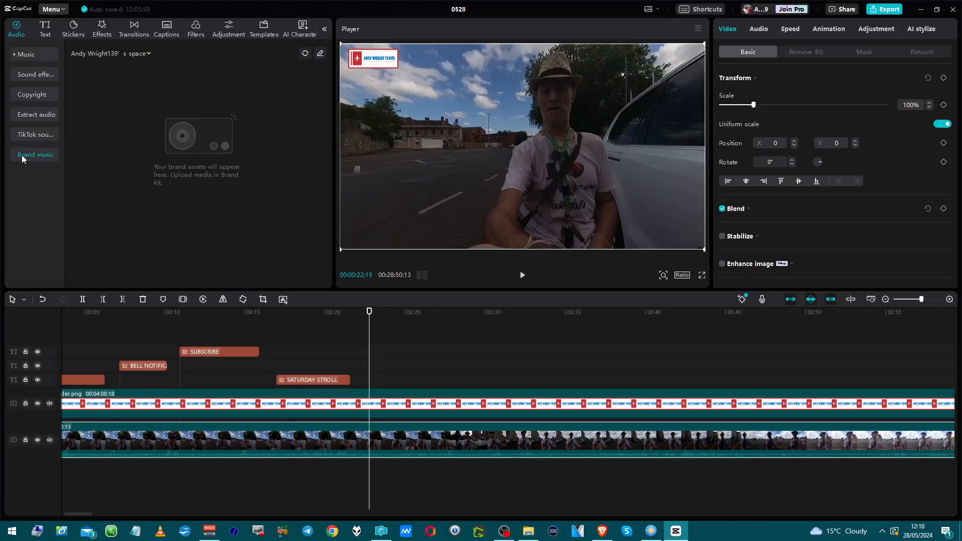
left_click(27, 112)
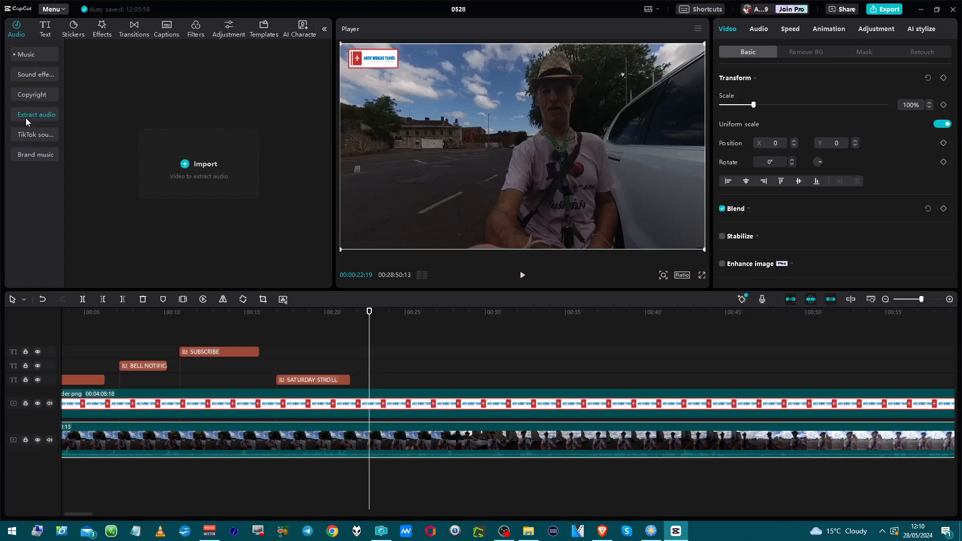
Browse the trending sound effects and audition Taking photos, Door knock, Microwave ding and Cartoon kiss.
left_click(38, 76)
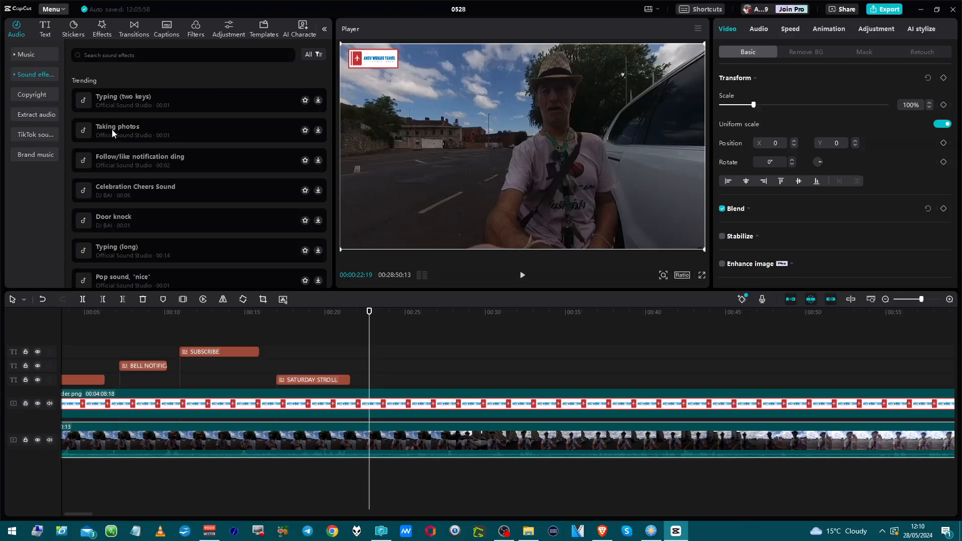
left_click(318, 133)
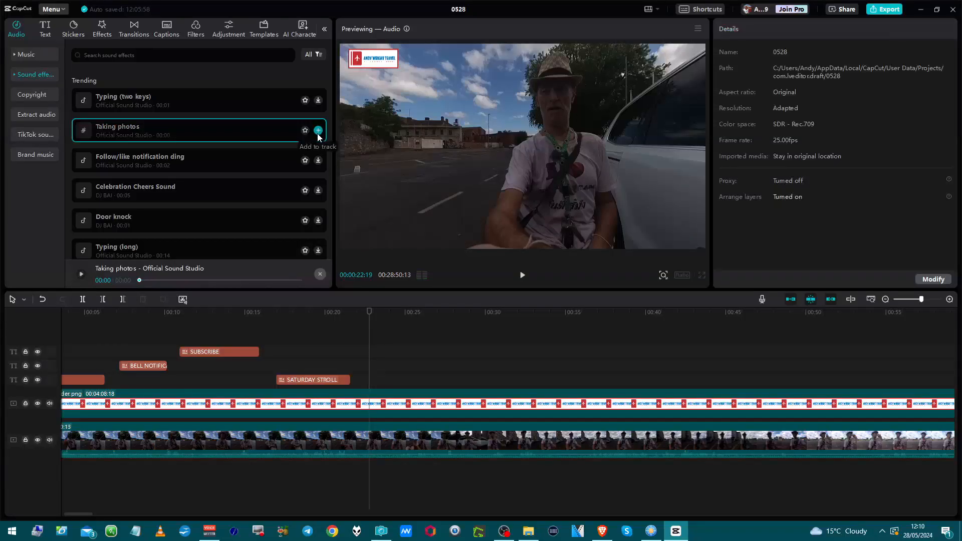
left_click(318, 221)
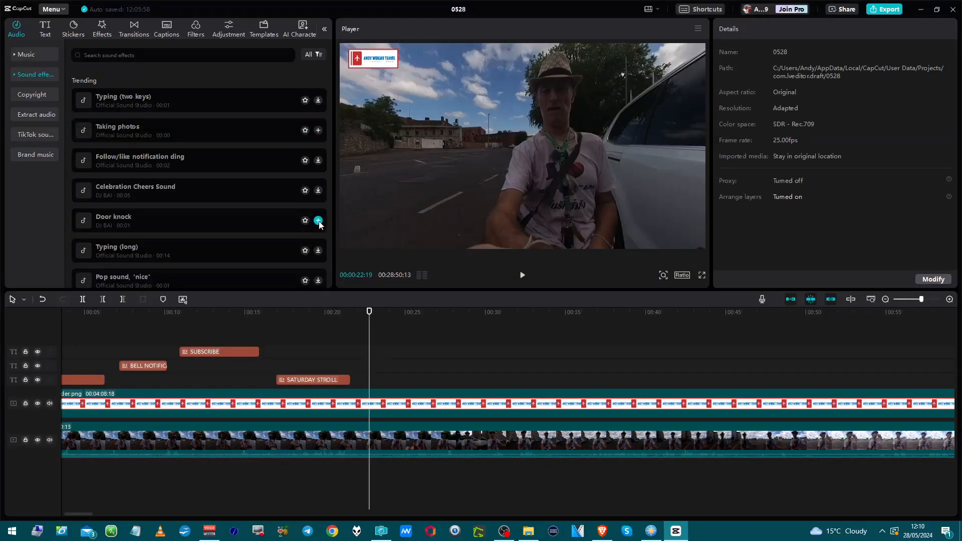
left_click(273, 220)
scroll(272, 221, "down", 4)
left_click(264, 234)
scroll(265, 235, "down", 5)
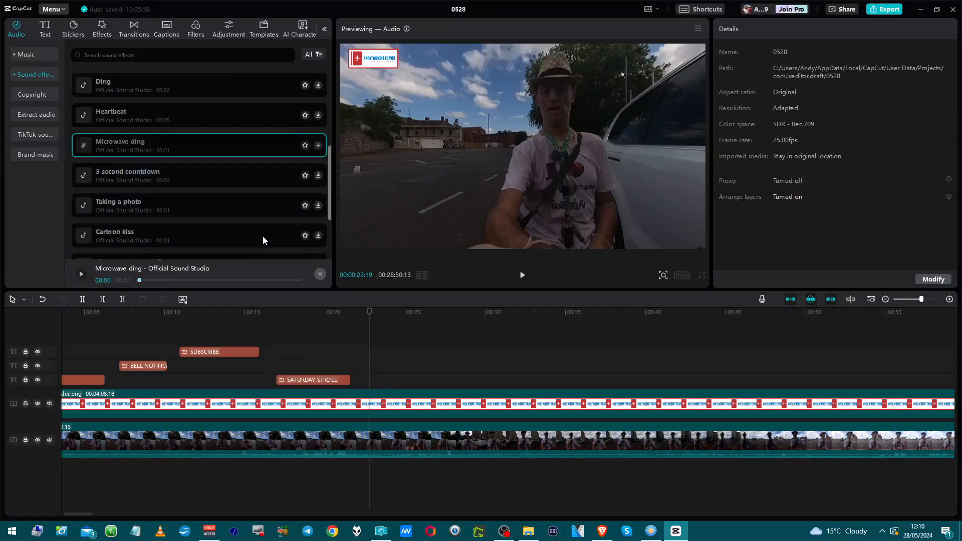
left_click(236, 143)
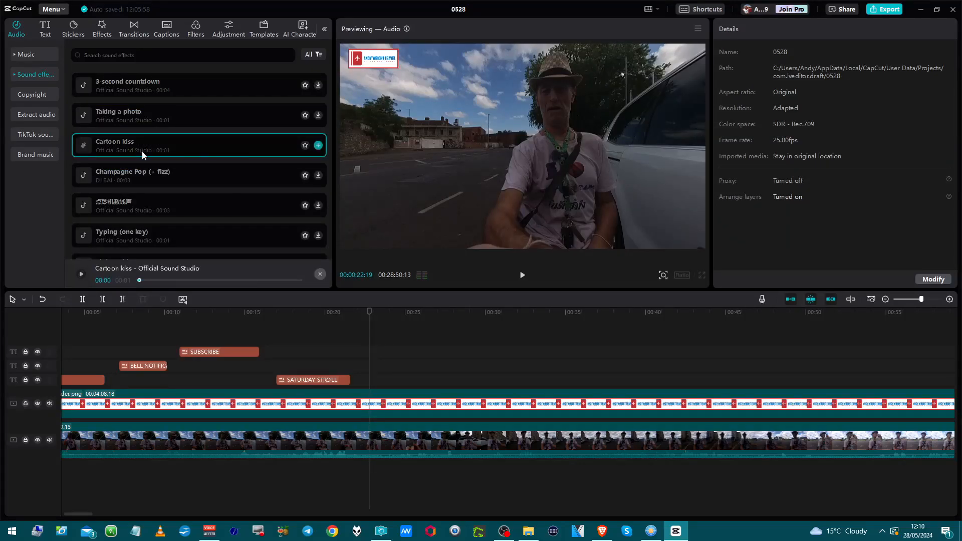
Audition the Typing (one key), Bell ring "ding!" and Car engine rev sound effects.
scroll(217, 204, "down", 3)
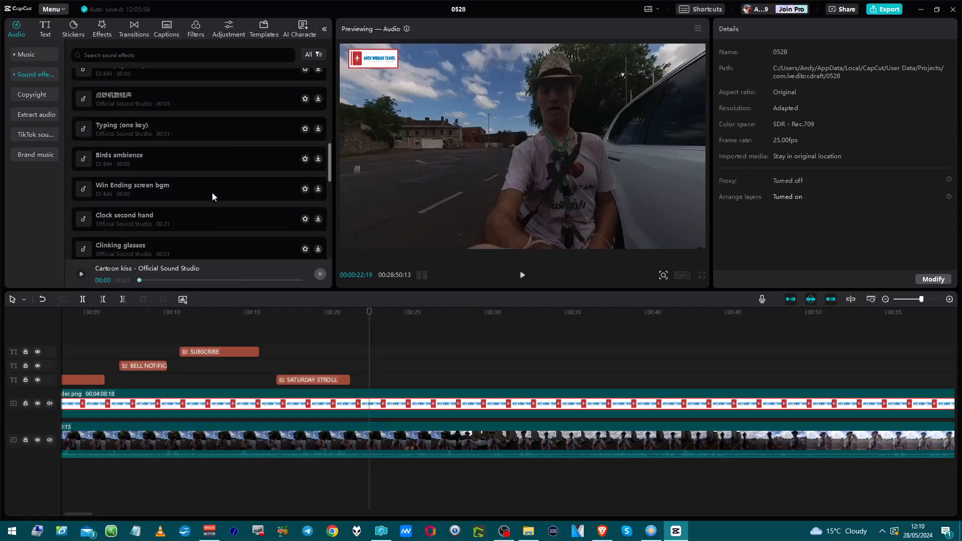
left_click(206, 132)
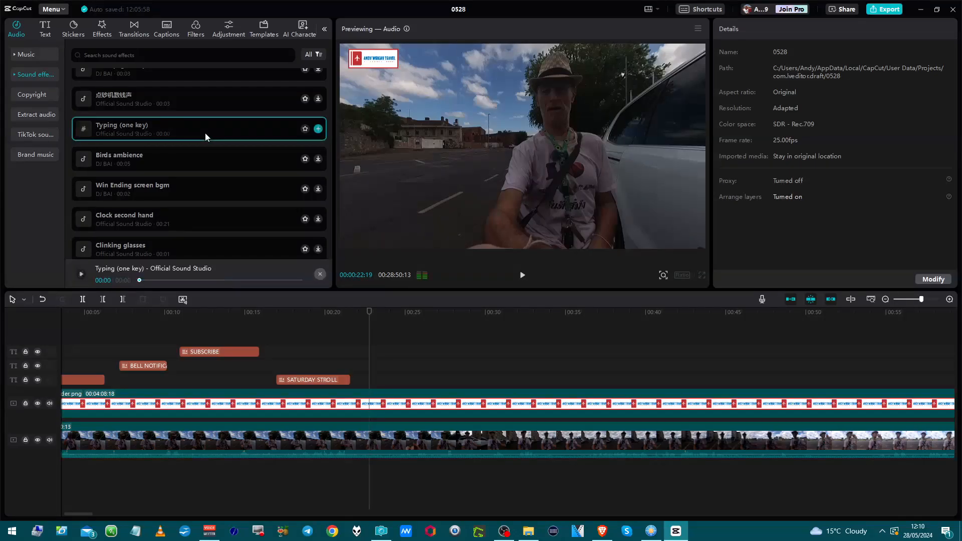
scroll(213, 139, "down", 3)
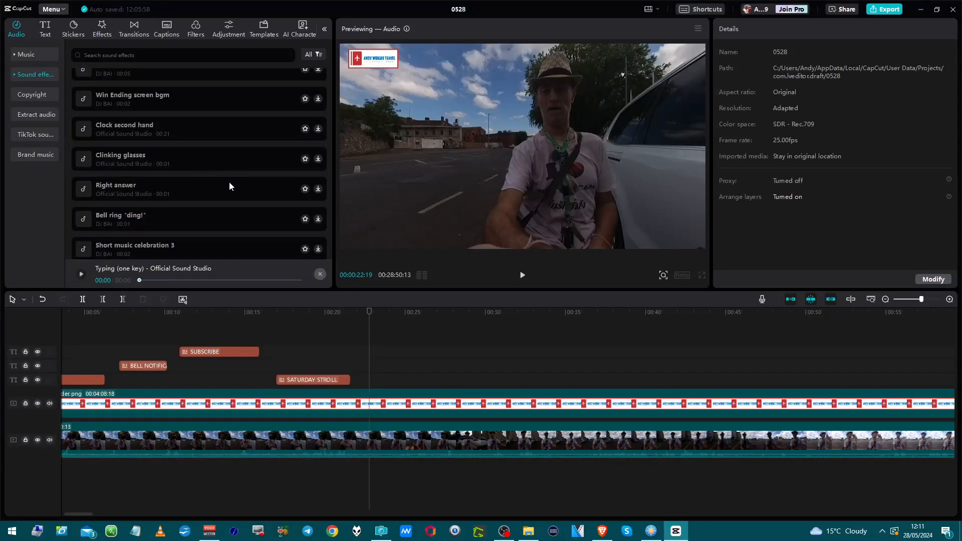
left_click(214, 224)
scroll(216, 220, "down", 6)
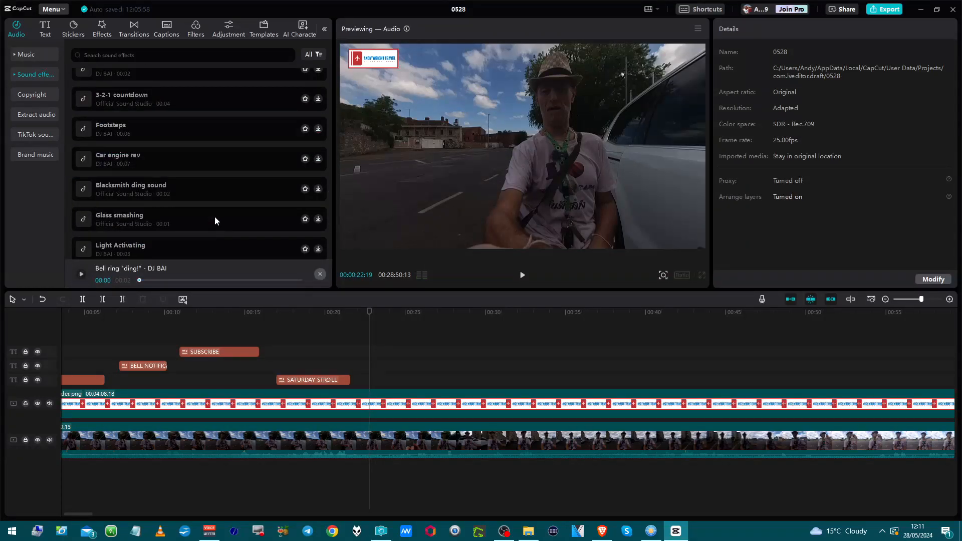
left_click(201, 164)
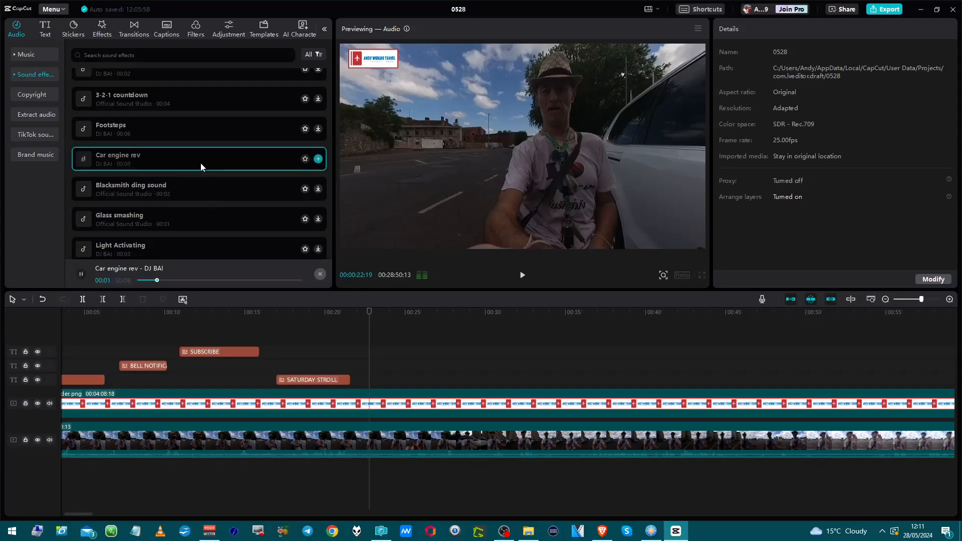
Audition the 3-2-1 countdown, Light Activating and Drum roll 2 sound effects.
left_click(194, 102)
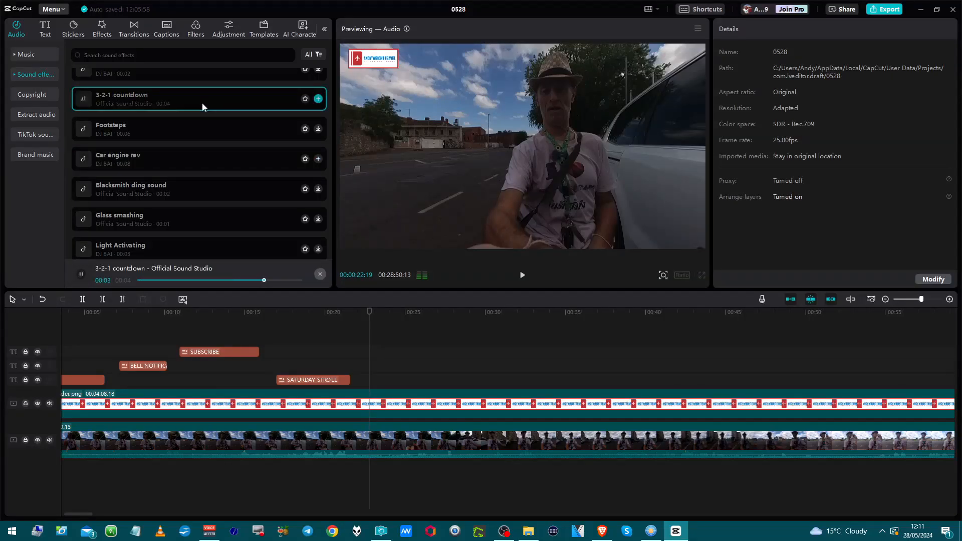
left_click(195, 251)
scroll(195, 248, "down", 3)
scroll(195, 241, "down", 2)
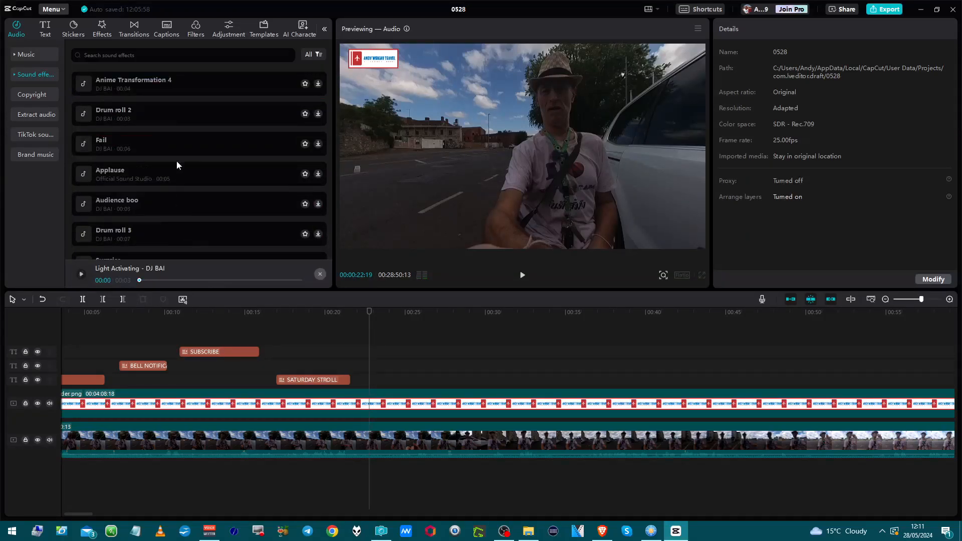
left_click(181, 118)
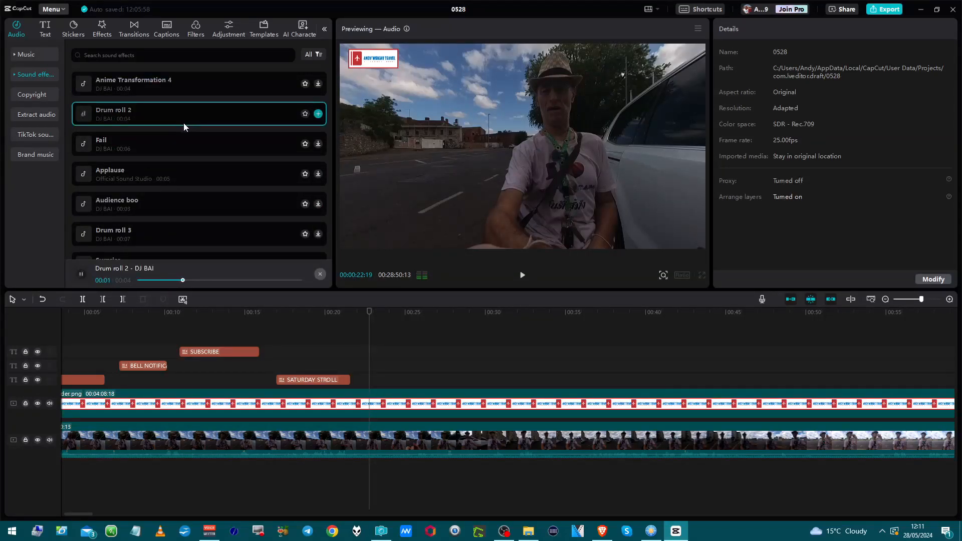